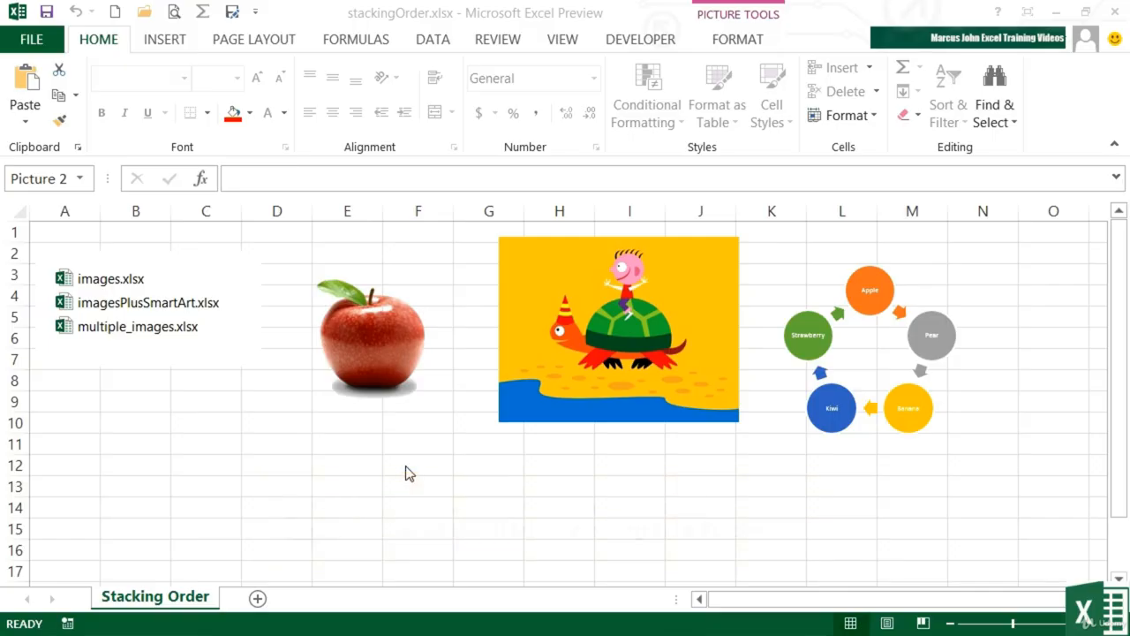
Step: Stack the apple picture, the turtle picture and the fruit cycle SmartArt so they overlap around the file-list picture in columns A to F
{"action": "left_click", "coordinate": [384, 378]}
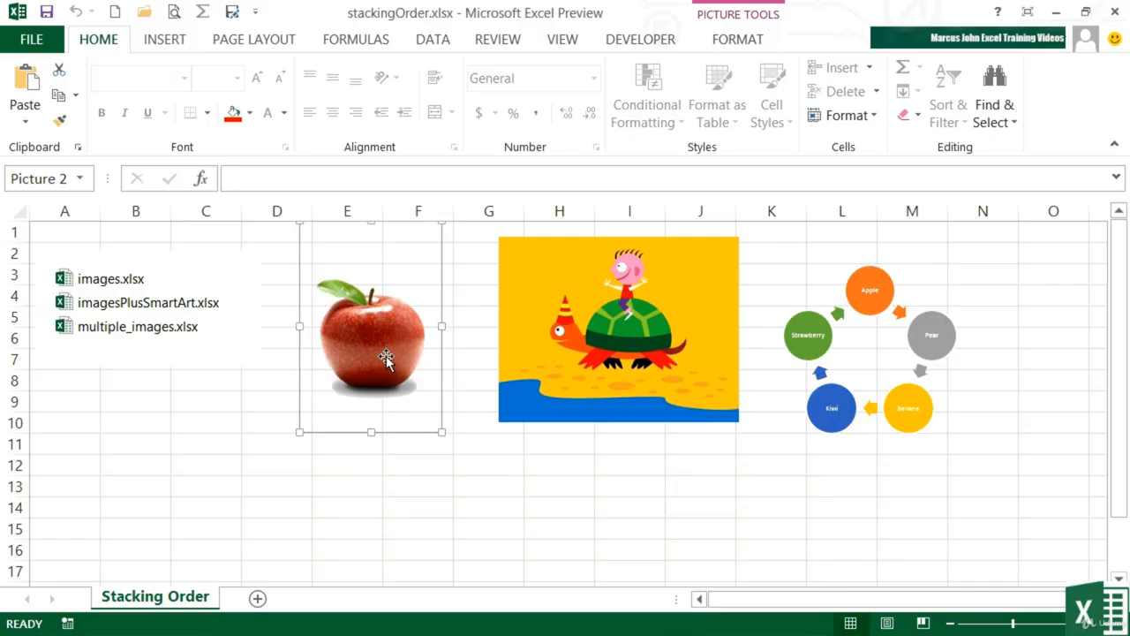
{"action": "left_click_drag", "start_coordinate": [386, 356], "coordinate": [138, 399]}
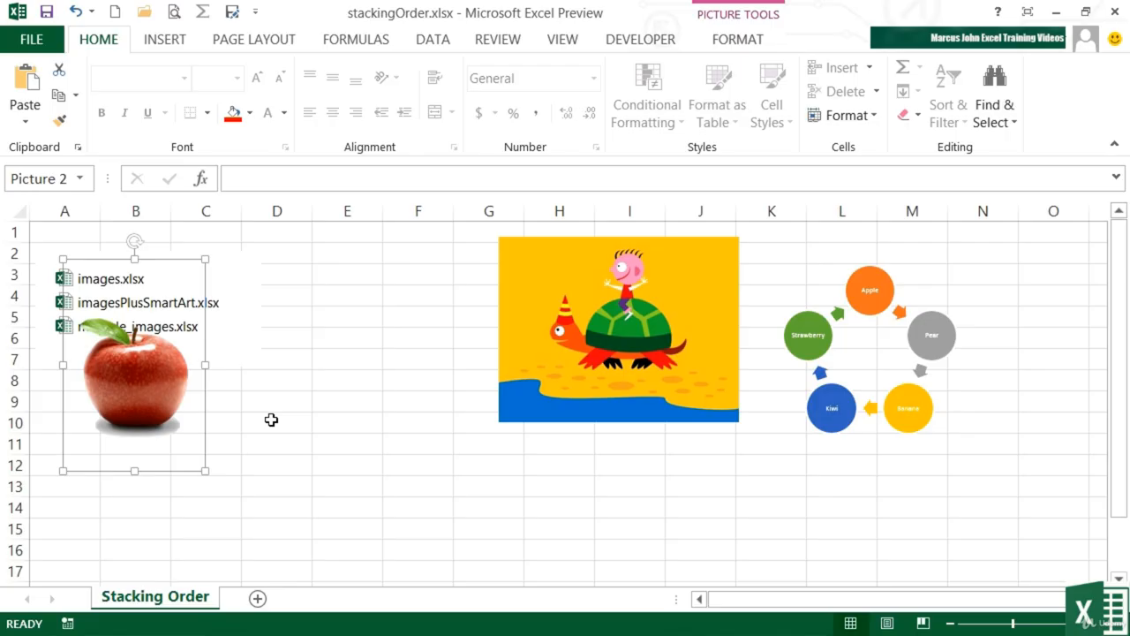
{"action": "left_click", "coordinate": [601, 322]}
{"action": "left_click_drag", "start_coordinate": [632, 336], "coordinate": [256, 367]}
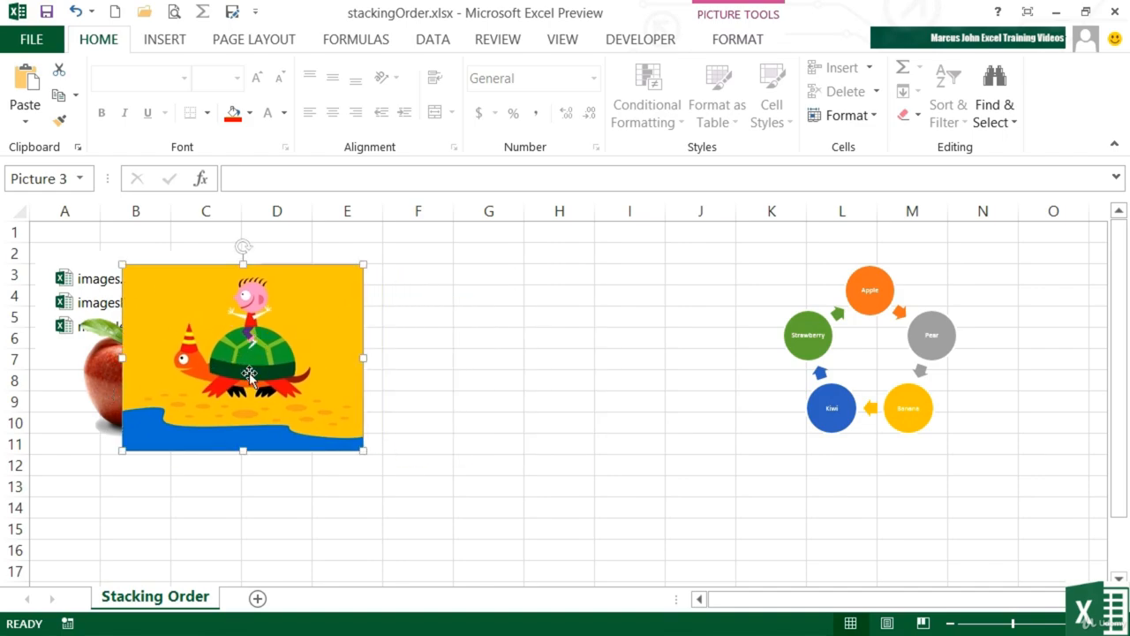
{"action": "left_click", "coordinate": [919, 433]}
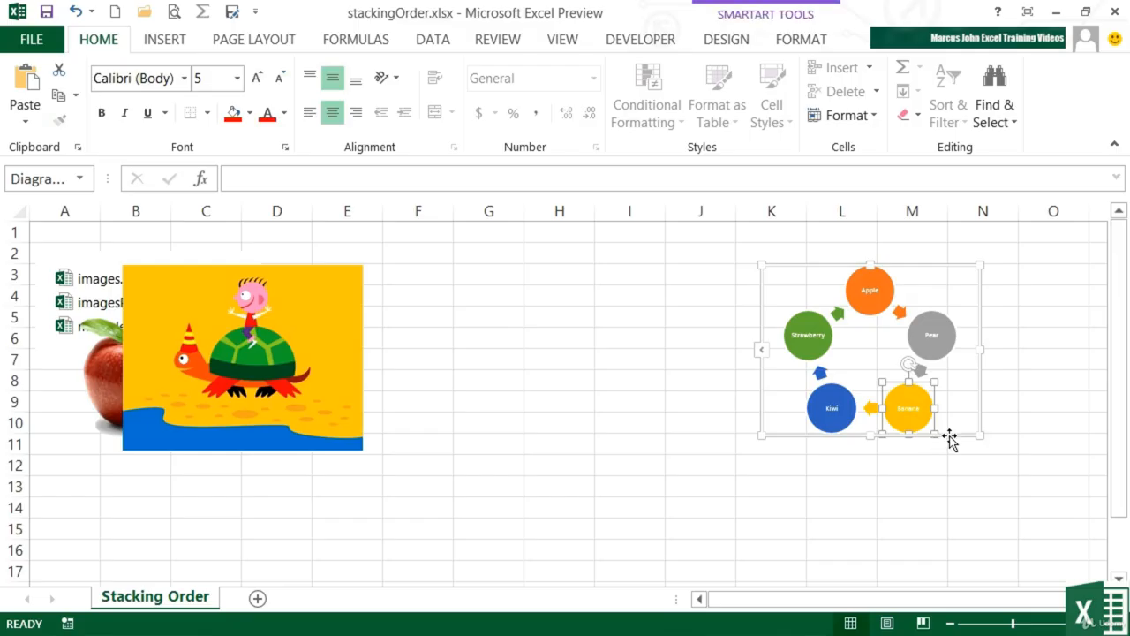
{"action": "left_click_drag", "start_coordinate": [950, 437], "coordinate": [399, 491]}
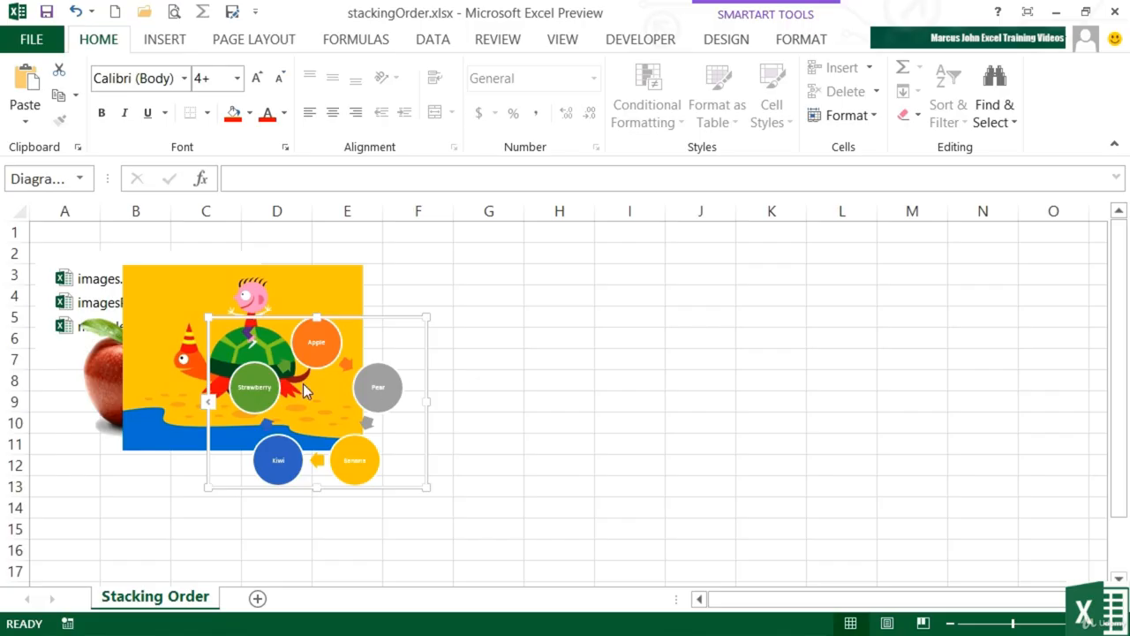
Step: Select the file-list picture, the apple, the turtle picture and the SmartArt in turn to examine their stacking order
{"action": "left_click", "coordinate": [53, 311]}
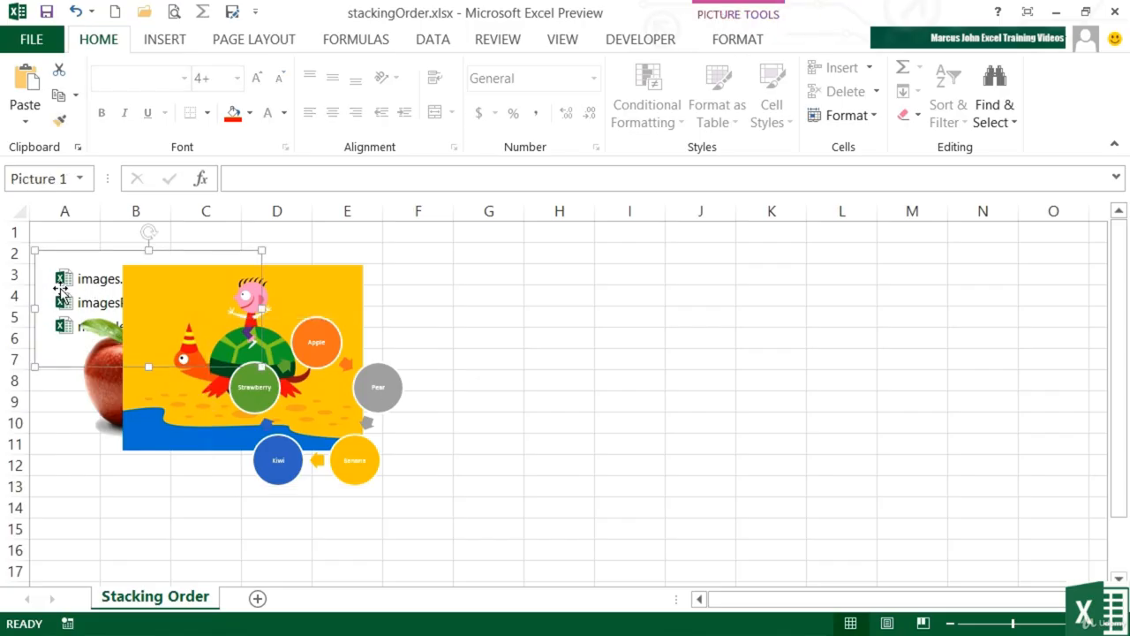
{"action": "left_click", "coordinate": [106, 386]}
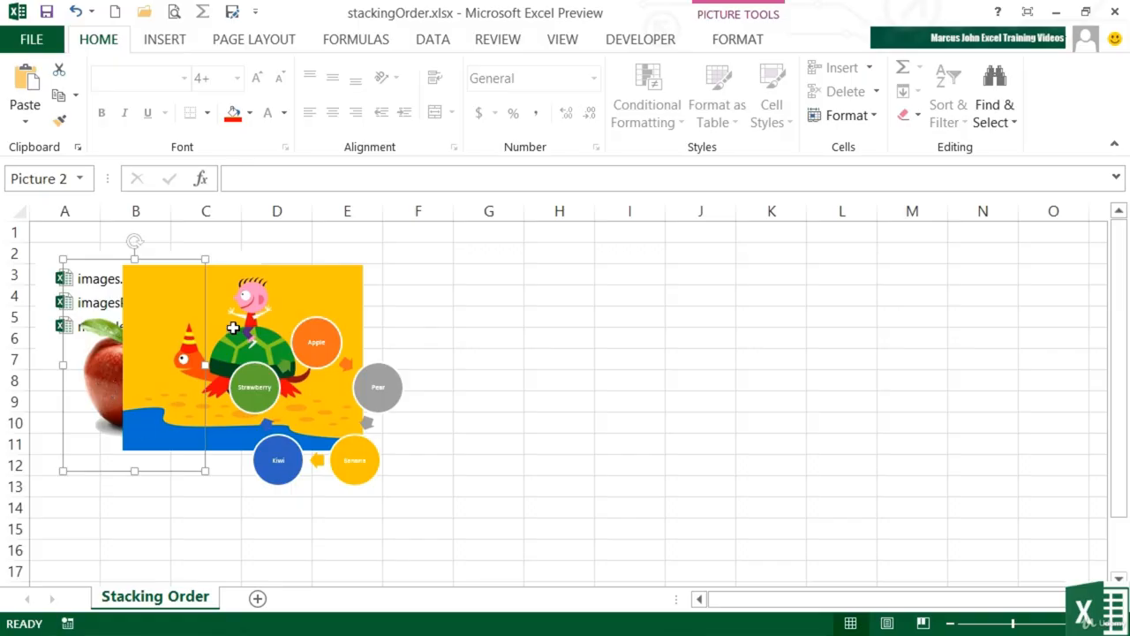
{"action": "left_click", "coordinate": [258, 311]}
{"action": "left_click", "coordinate": [316, 338]}
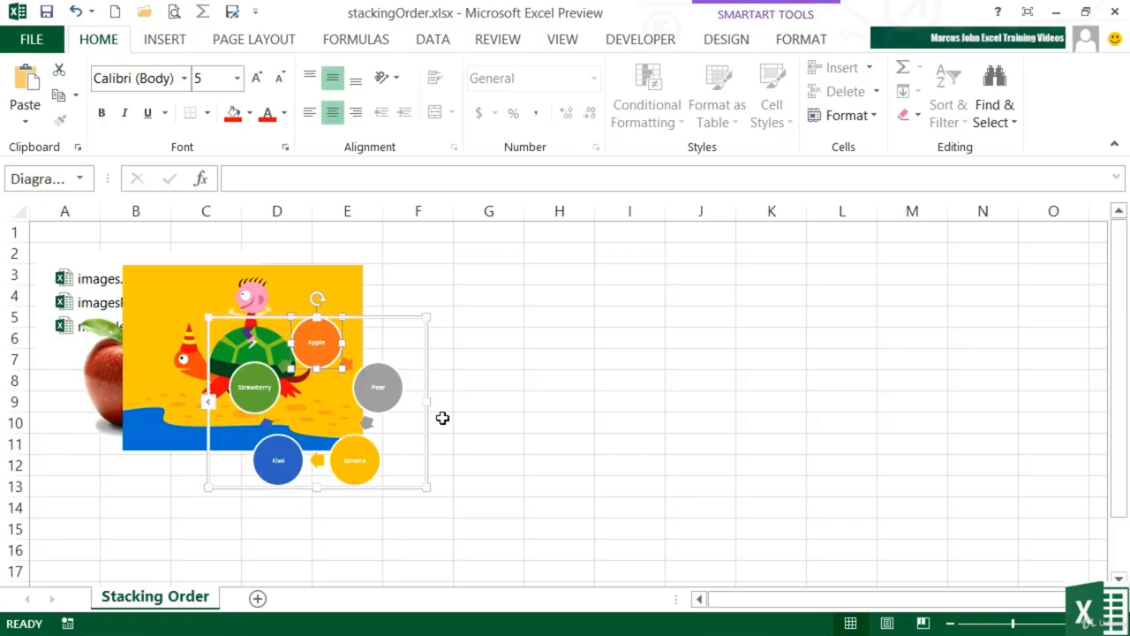
Step: Move the turtle picture away from the stack to column H and enlarge it to reach column N and row 17
{"action": "left_click", "coordinate": [347, 276]}
{"action": "left_click_drag", "start_coordinate": [282, 281], "coordinate": [682, 242]}
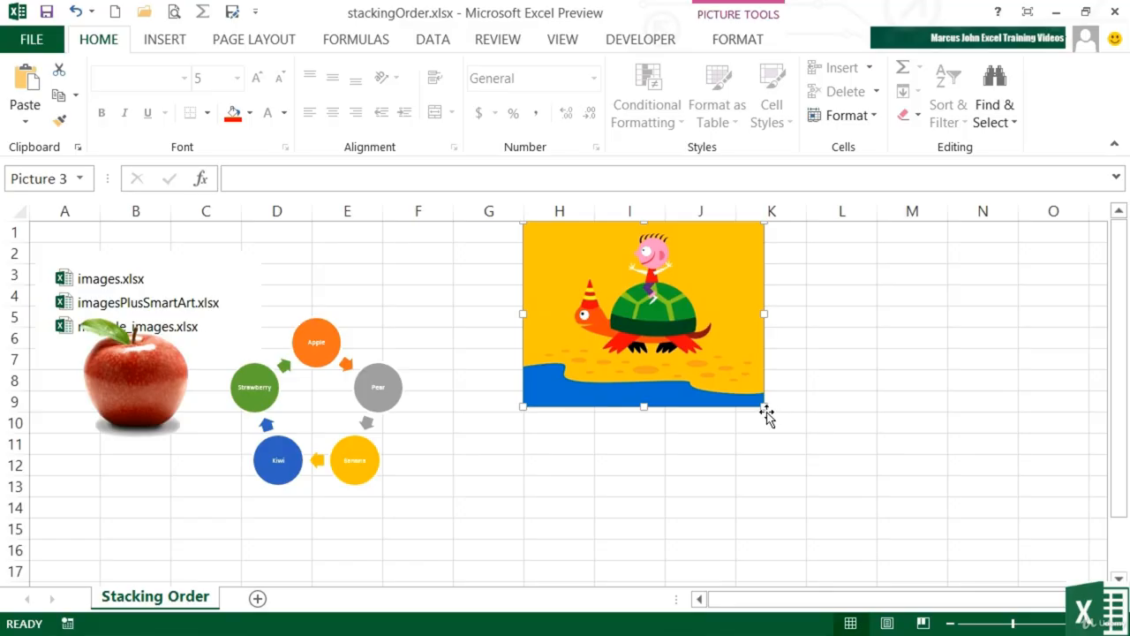
{"action": "left_click_drag", "start_coordinate": [764, 408], "coordinate": [1013, 528]}
Step: Move the apple picture across the left edge of the turtle picture and bring it to the front
{"action": "left_click", "coordinate": [147, 363]}
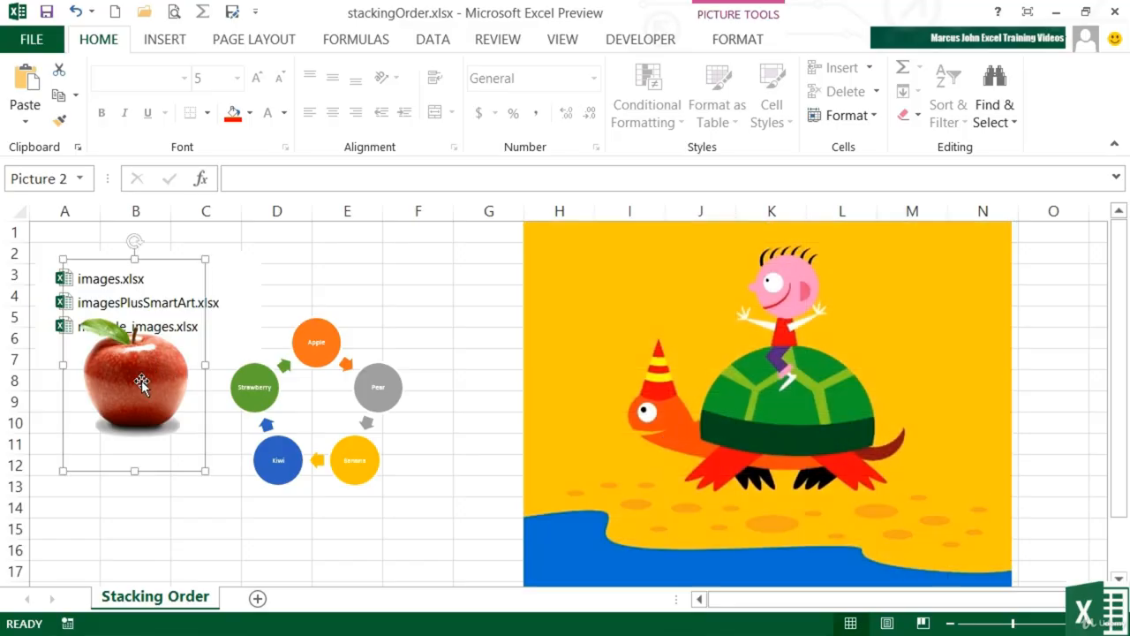
{"action": "left_click_drag", "start_coordinate": [154, 382], "coordinate": [491, 323]}
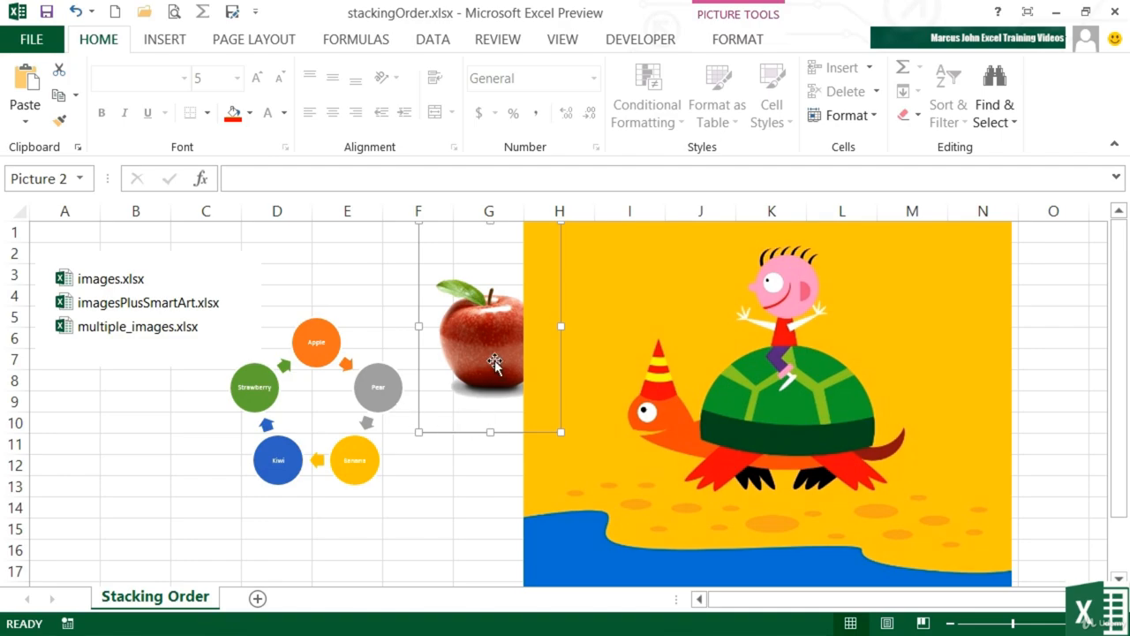
{"action": "left_click", "coordinate": [738, 40]}
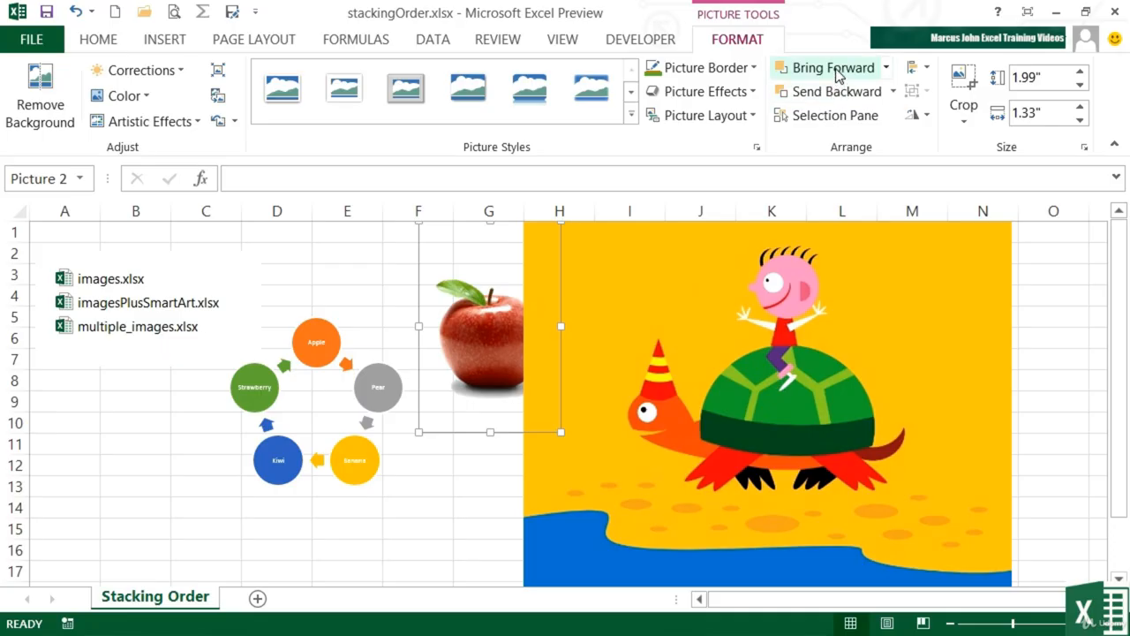
{"action": "left_click", "coordinate": [886, 69]}
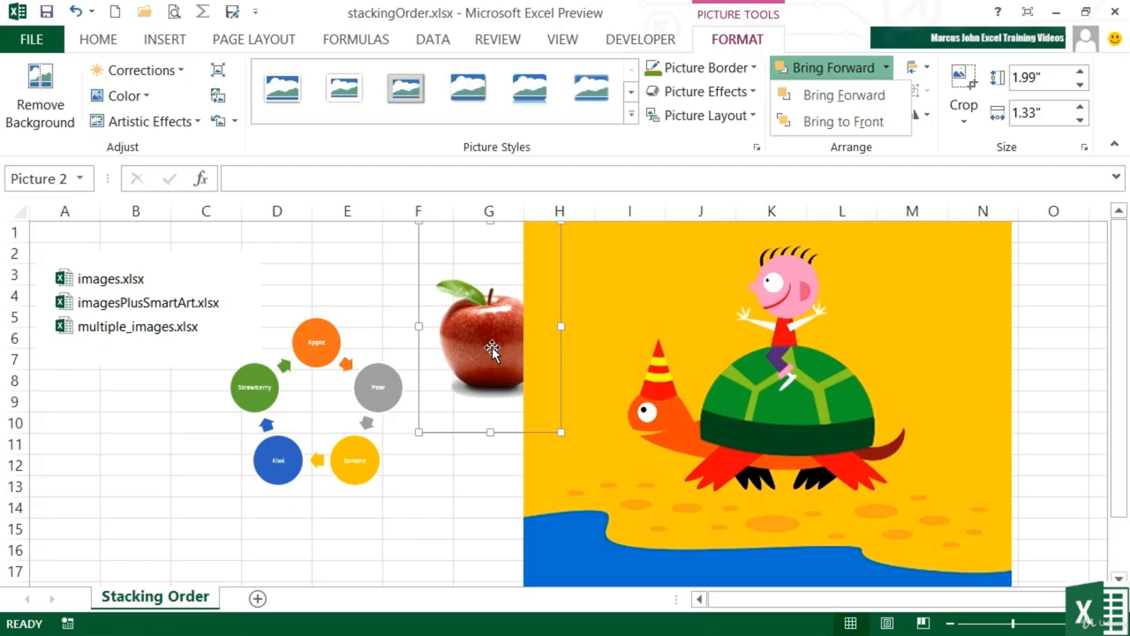
{"action": "left_click", "coordinate": [818, 121]}
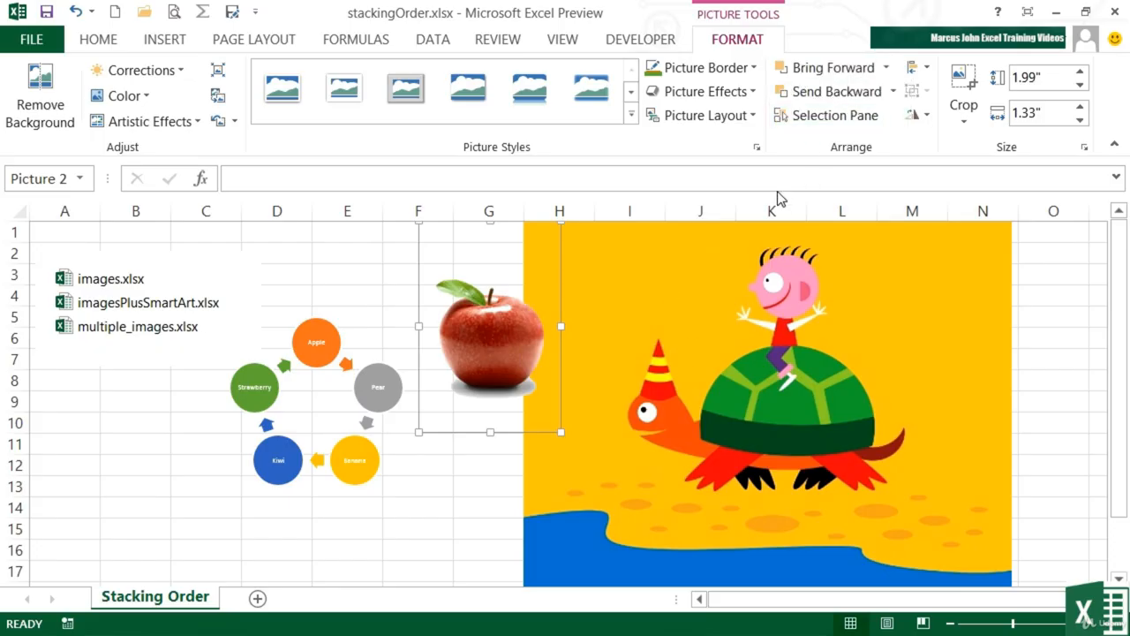
Step: Shrink the apple picture to about 1.07" high by 0.71" wide and place it in front of the turtle's mouth
{"action": "left_click_drag", "start_coordinate": [522, 397], "coordinate": [654, 408]}
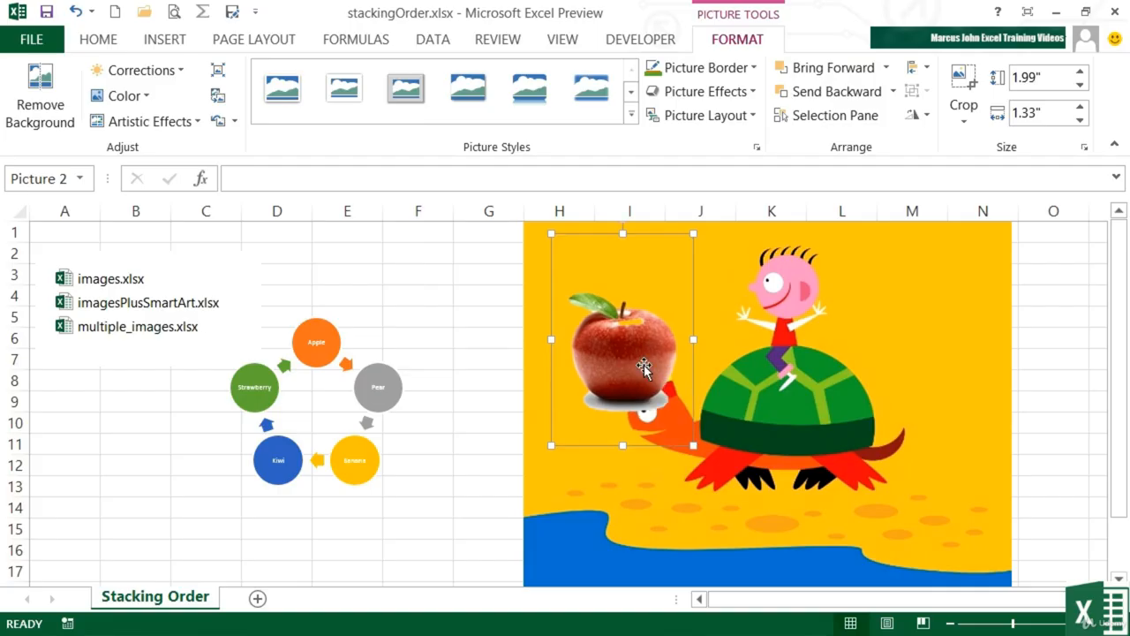
{"action": "left_click_drag", "start_coordinate": [643, 367], "coordinate": [602, 460]}
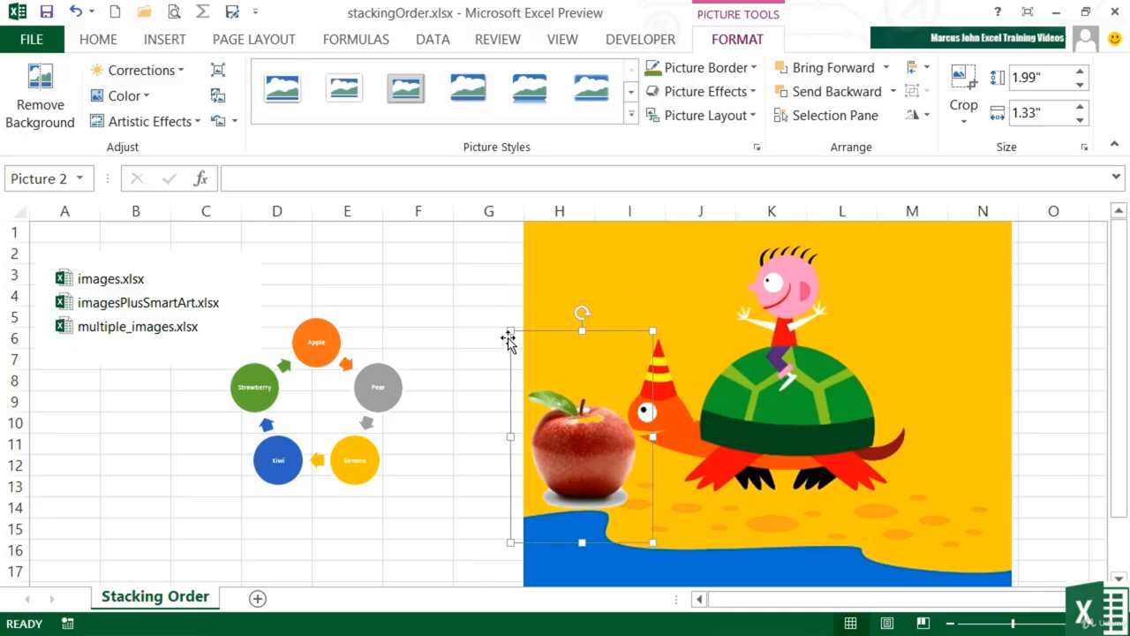
{"action": "left_click_drag", "start_coordinate": [510, 330], "coordinate": [579, 430]}
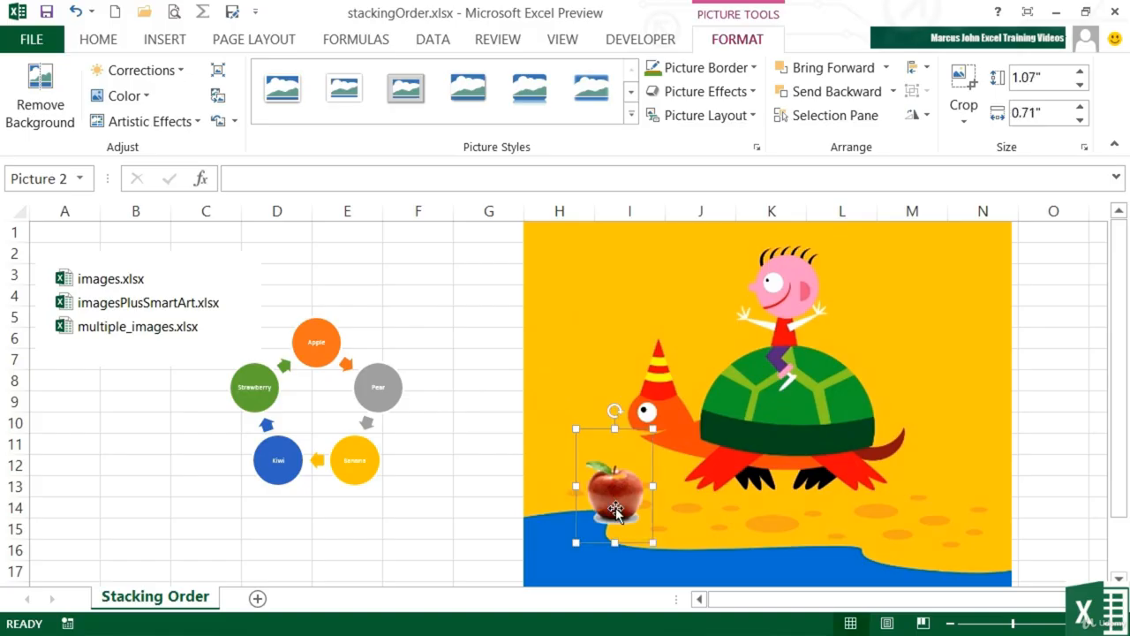
{"action": "left_click_drag", "start_coordinate": [619, 510], "coordinate": [603, 470]}
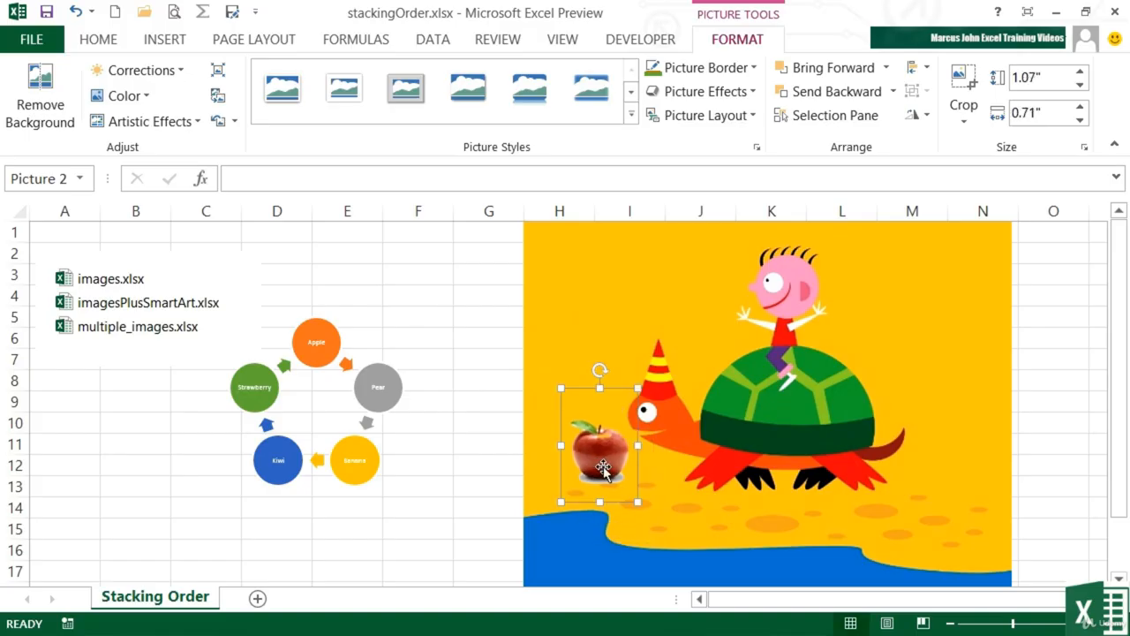
Step: Place the fruit cycle SmartArt over the lower-left part of the turtle picture and bring it forward one level, overlapping the apple
{"action": "left_click", "coordinate": [319, 328]}
{"action": "left_click_drag", "start_coordinate": [359, 321], "coordinate": [730, 375]}
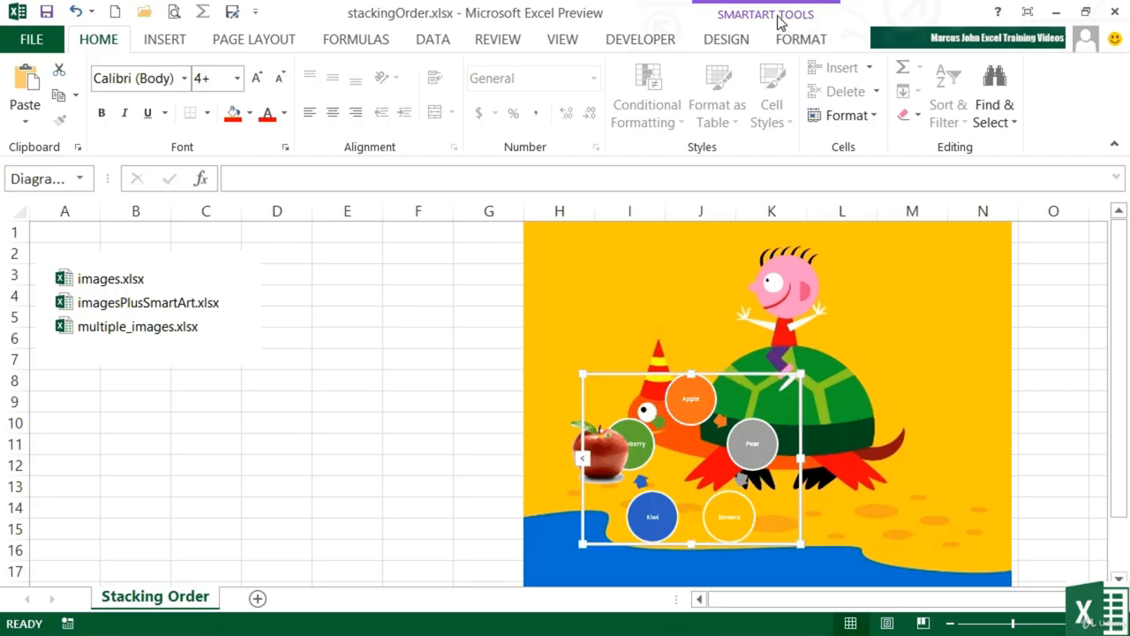
{"action": "left_click", "coordinate": [800, 40]}
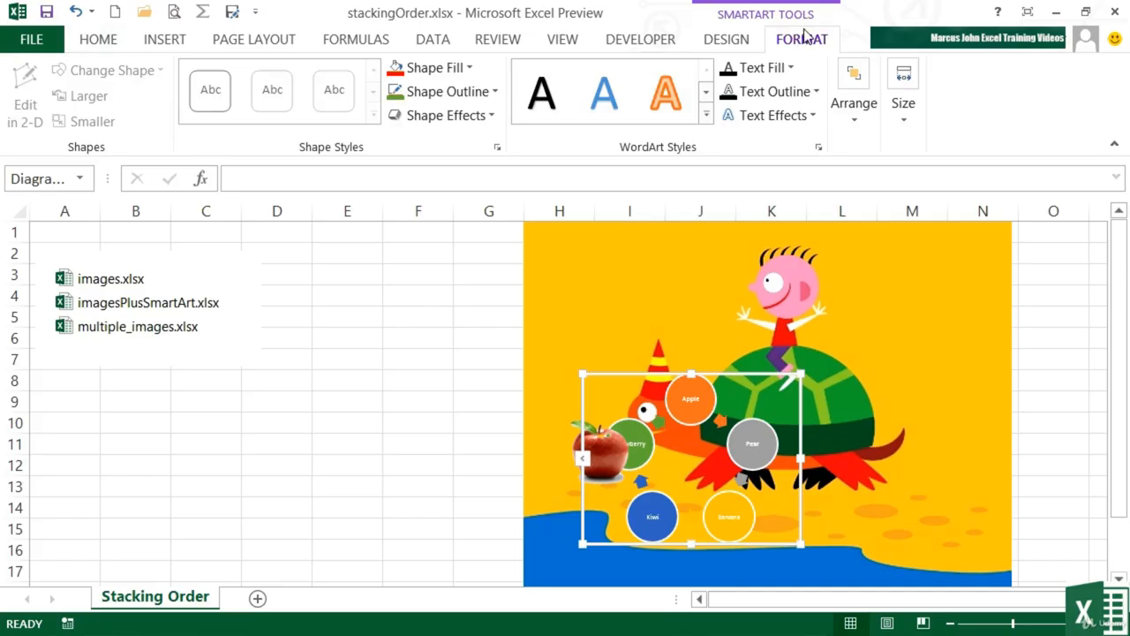
{"action": "left_click", "coordinate": [856, 124]}
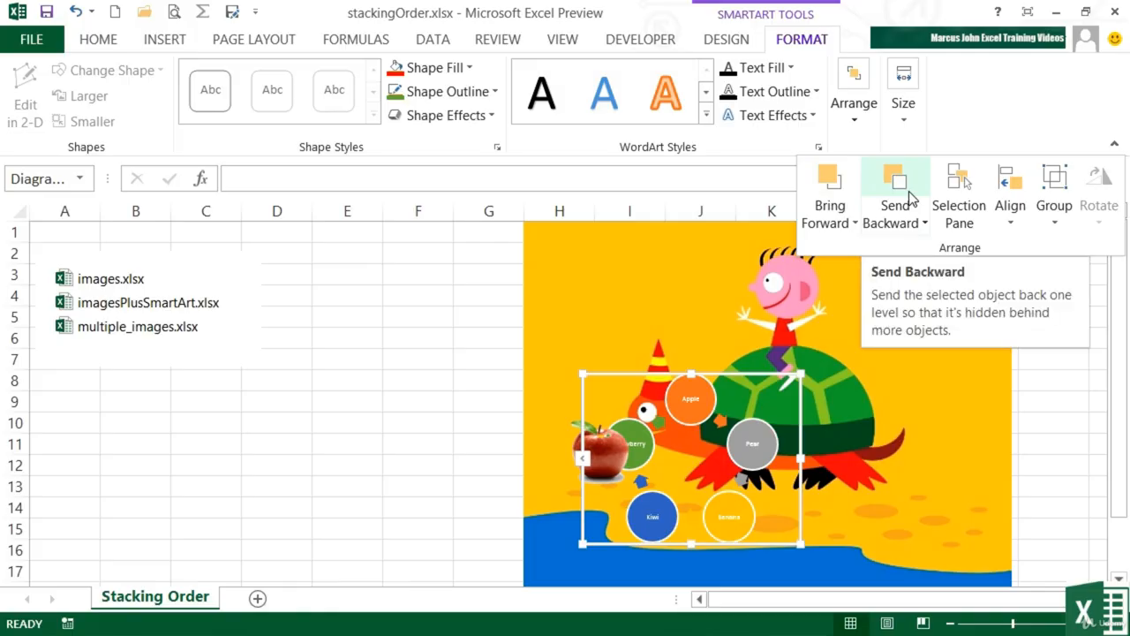
{"action": "left_click", "coordinate": [847, 223]}
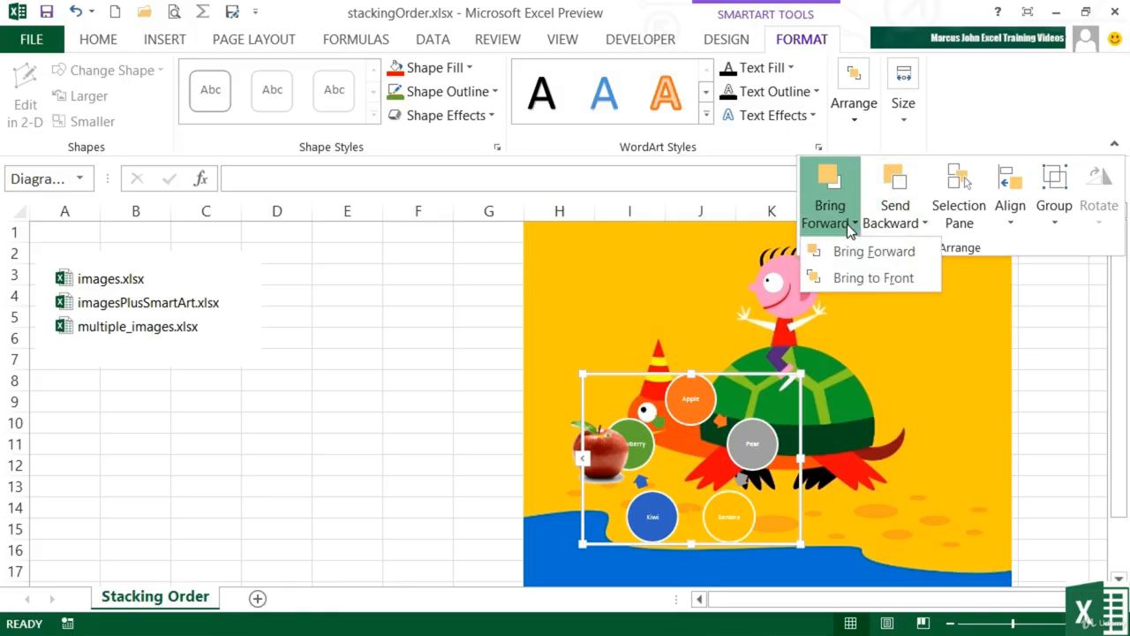
{"action": "left_click", "coordinate": [859, 253]}
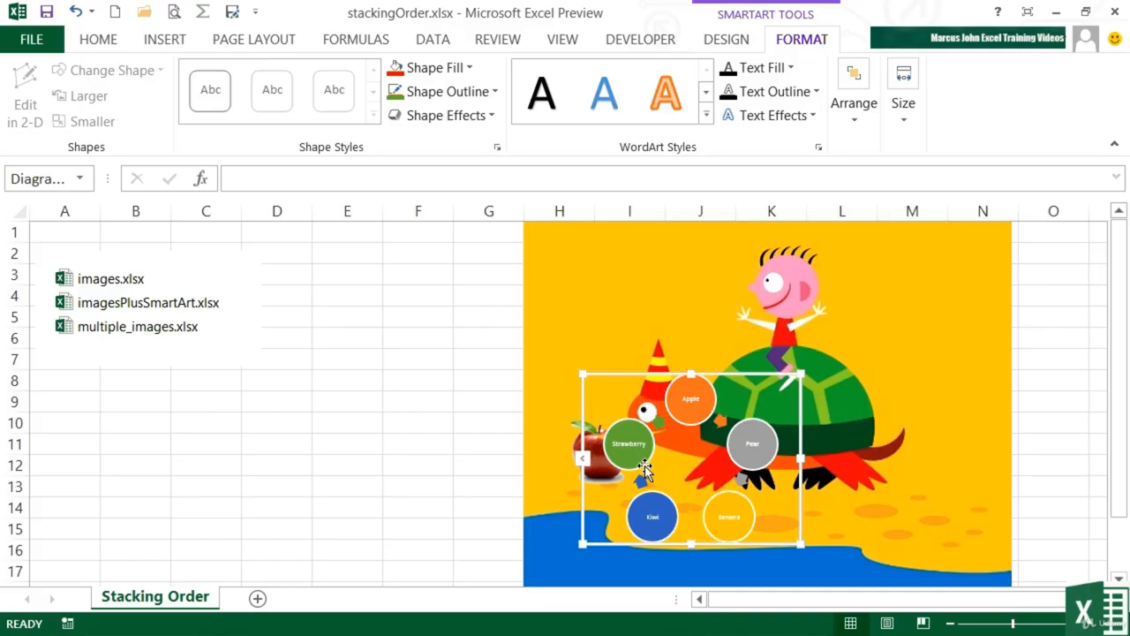
{"action": "left_click", "coordinate": [694, 415]}
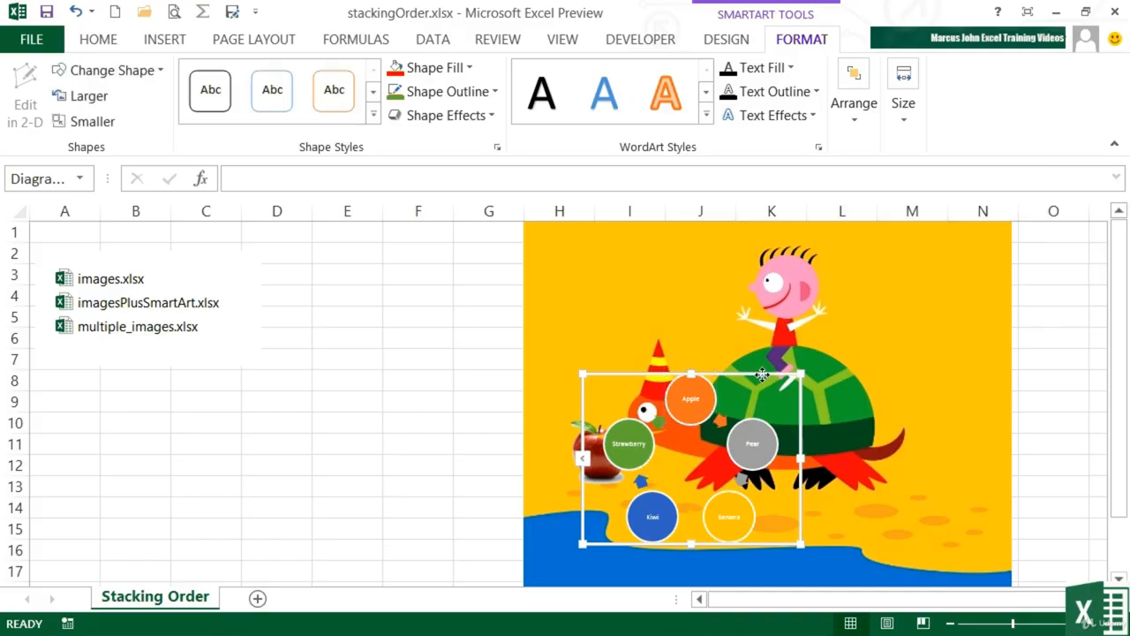
{"action": "left_click_drag", "start_coordinate": [762, 374], "coordinate": [722, 413]}
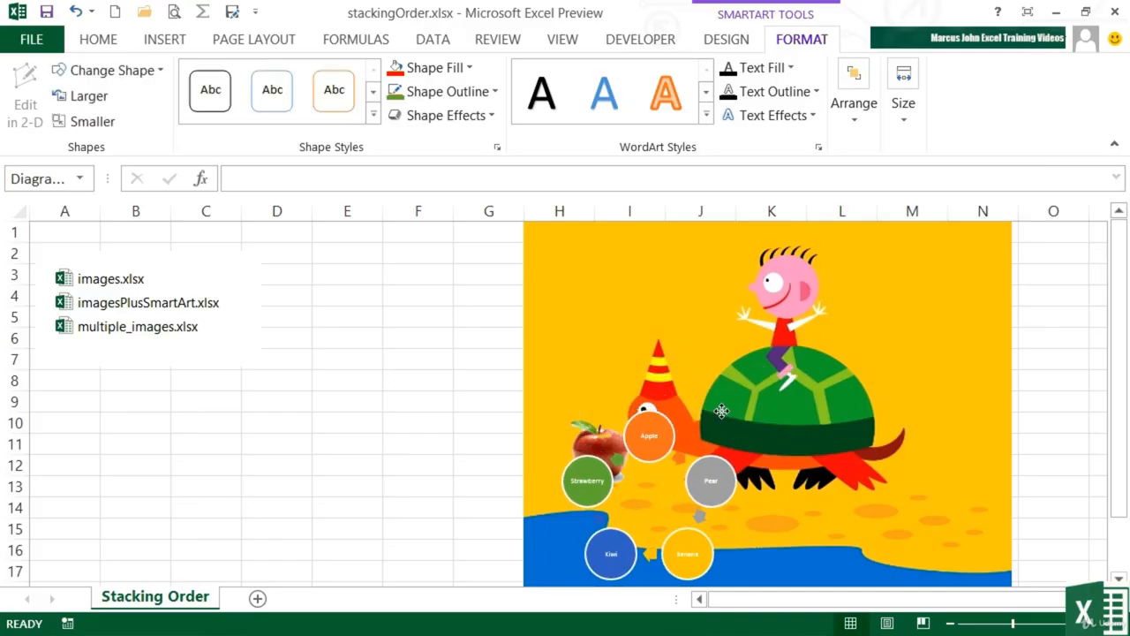
Step: Bring the file-list picture forward over the turtle picture and place it in the turtle picture's upper-right corner
{"action": "left_click", "coordinate": [165, 324]}
{"action": "left_click_drag", "start_coordinate": [153, 296], "coordinate": [539, 307]}
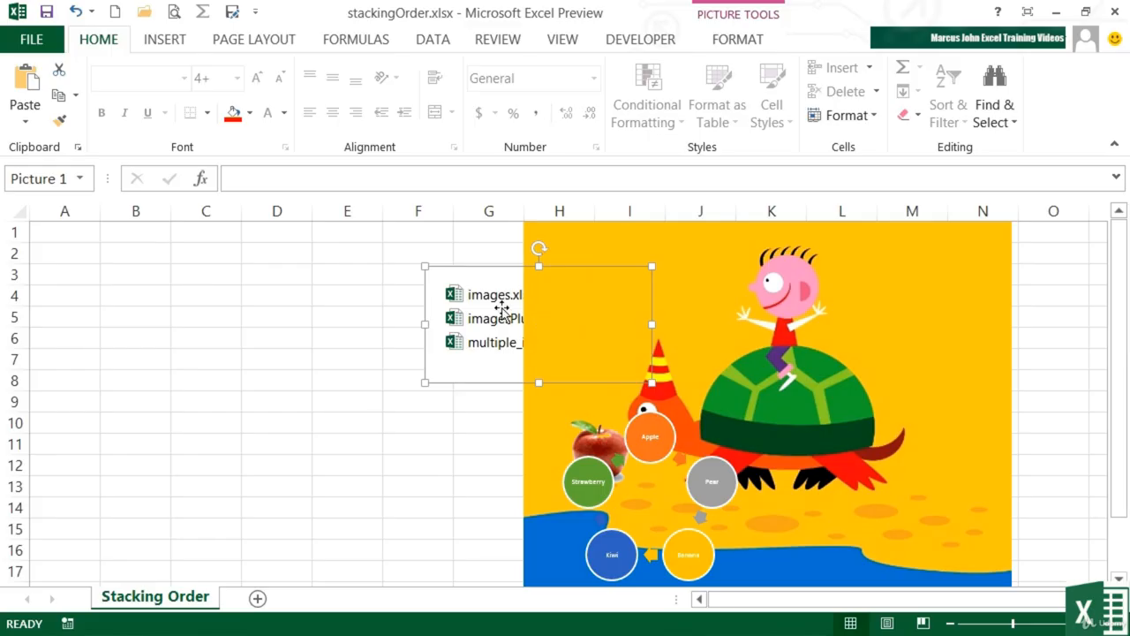
{"action": "left_click", "coordinate": [746, 41]}
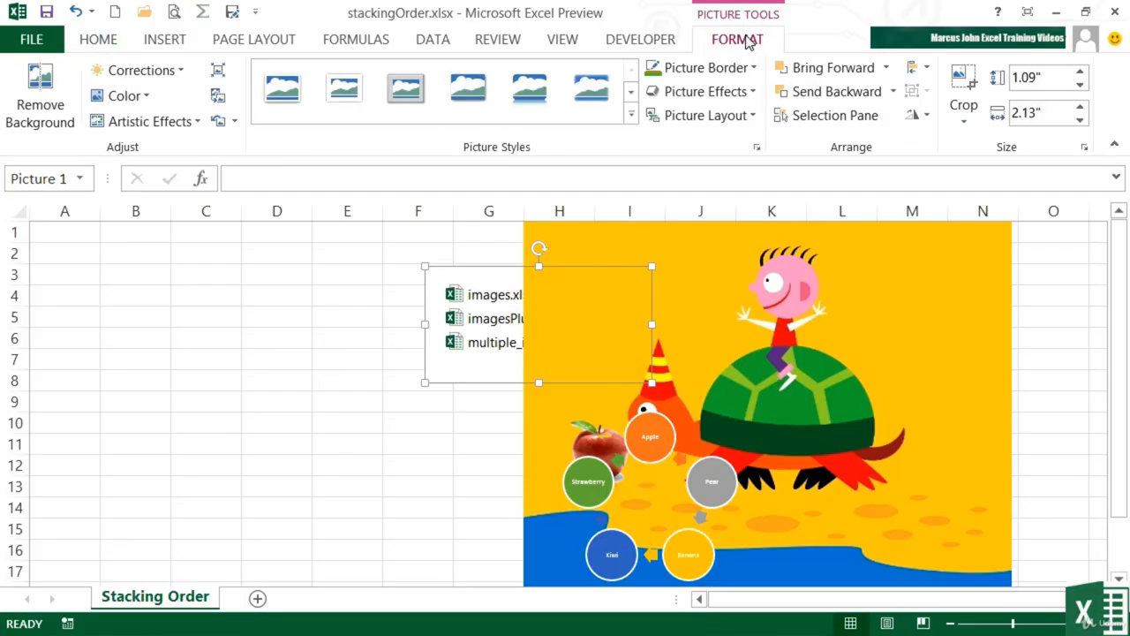
{"action": "left_click", "coordinate": [864, 73]}
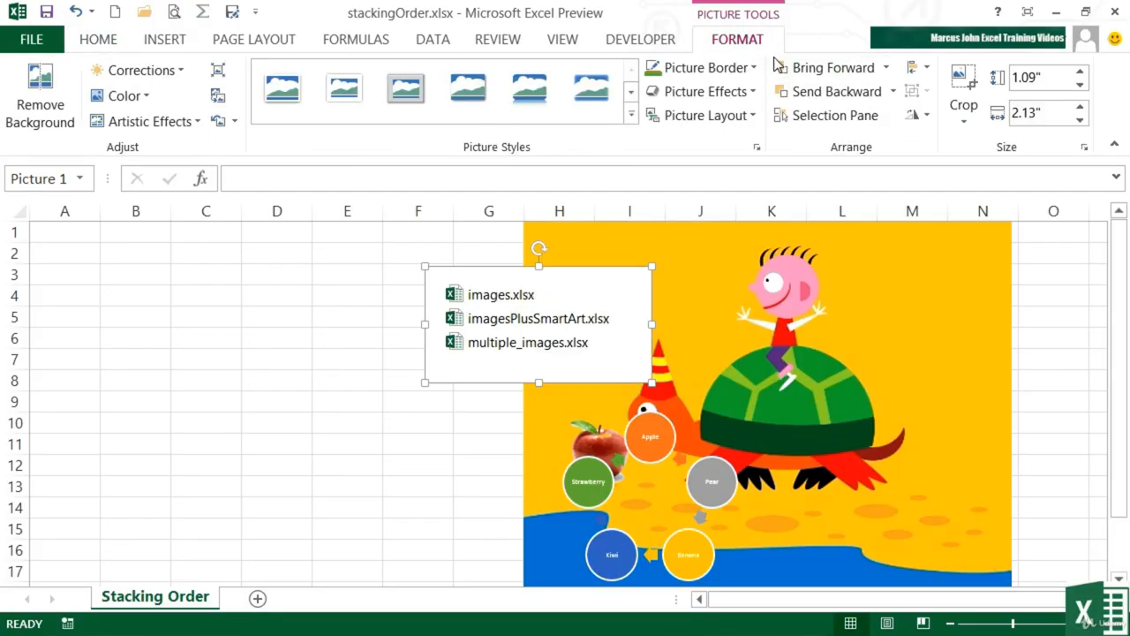
{"action": "left_click_drag", "start_coordinate": [534, 329], "coordinate": [890, 302]}
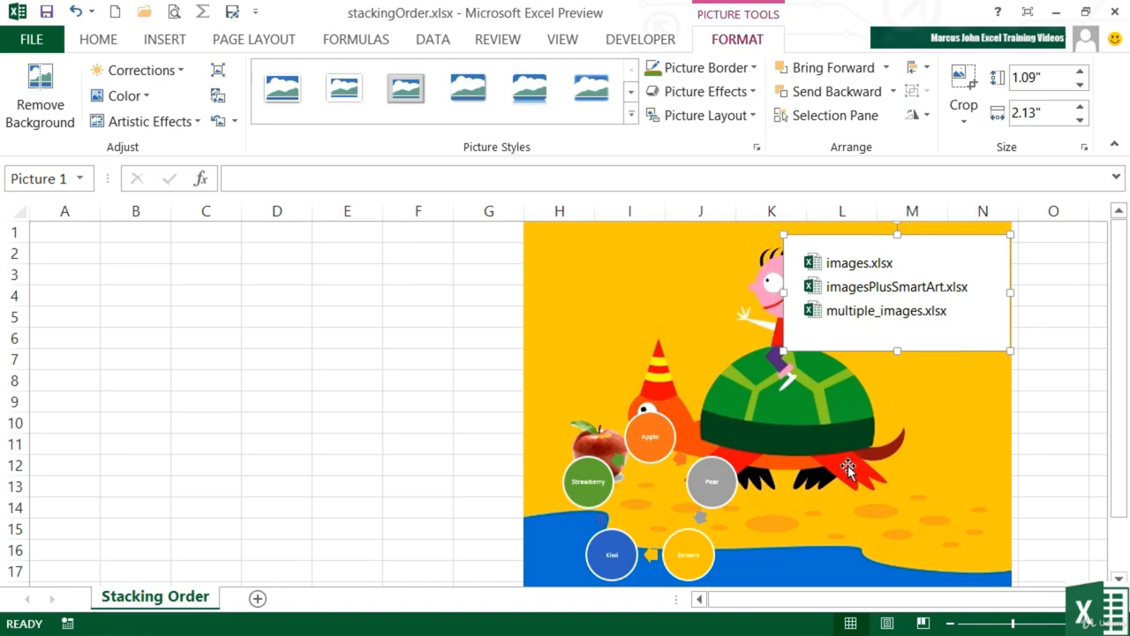
Step: Remove the background of the file-list picture using the automatic selection, keep the changes and reselect the picture
{"action": "left_click", "coordinate": [712, 468]}
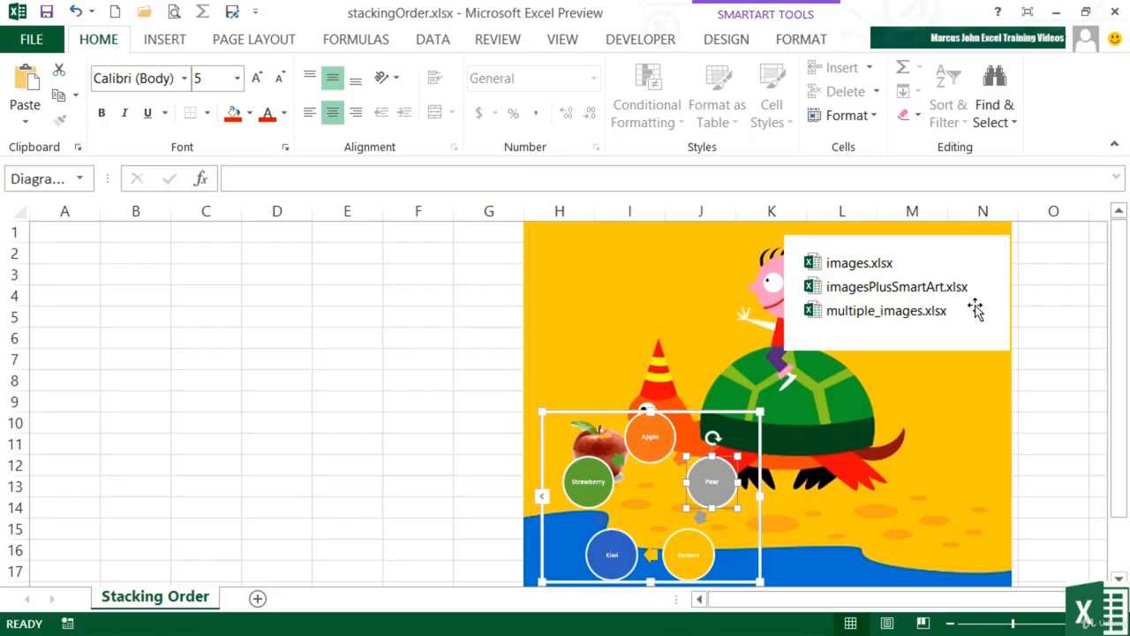
{"action": "left_click", "coordinate": [975, 307]}
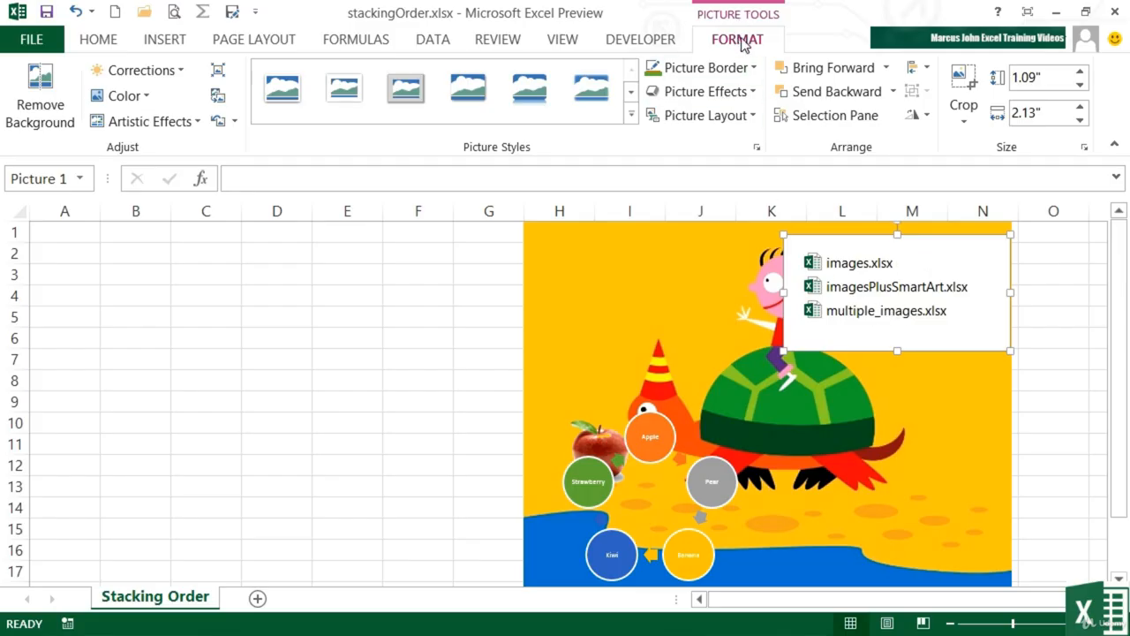
{"action": "left_click", "coordinate": [49, 113]}
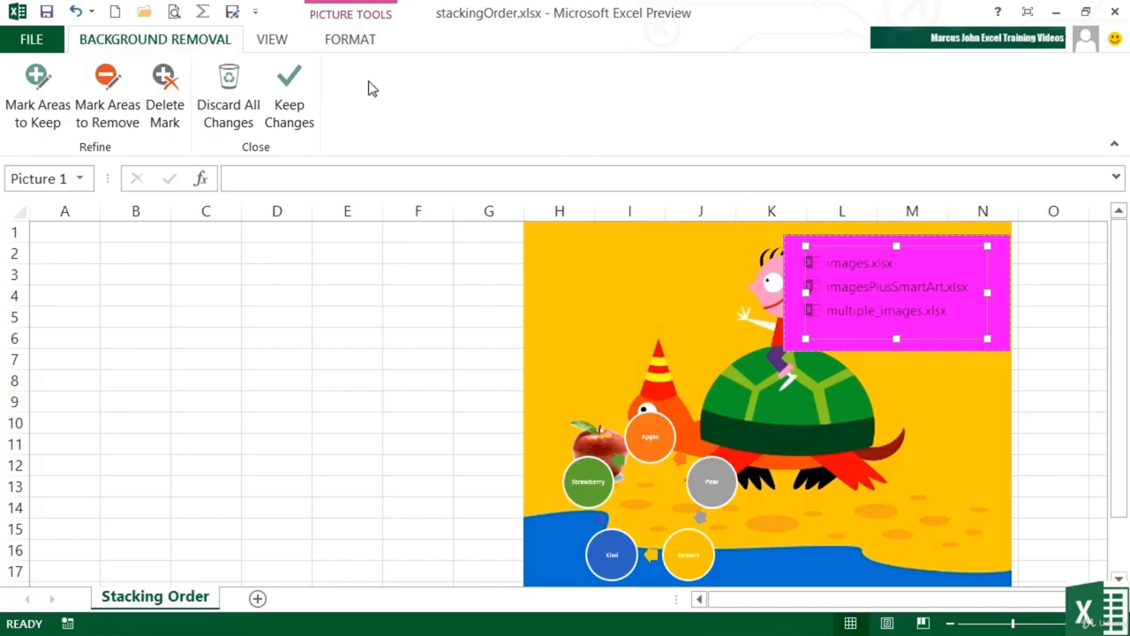
{"action": "left_click", "coordinate": [297, 99]}
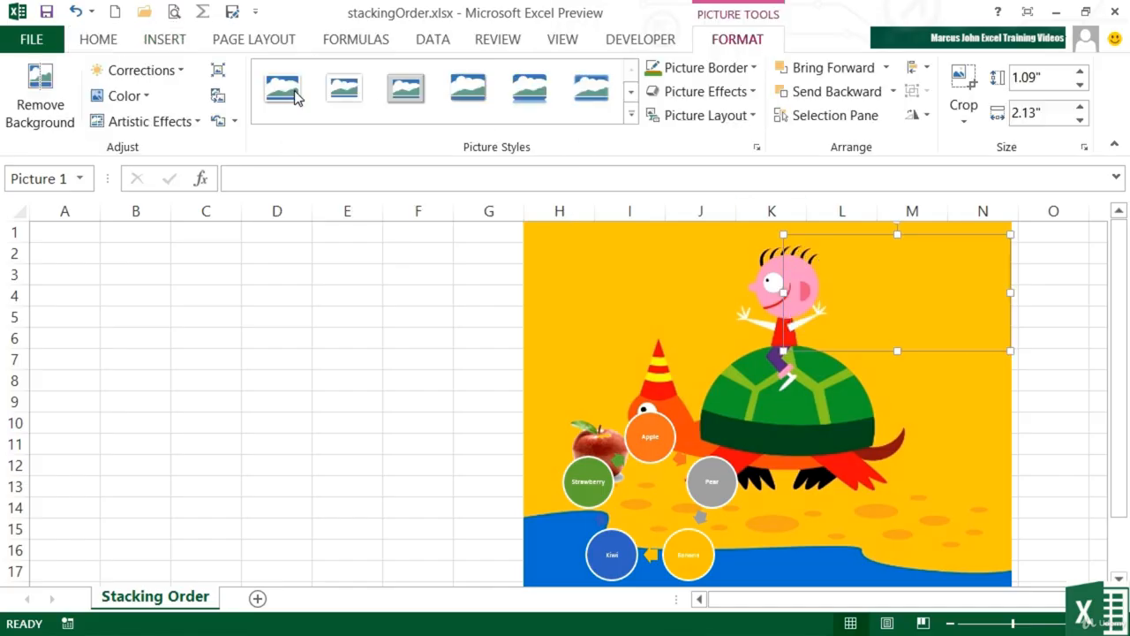
{"action": "left_click", "coordinate": [1058, 314]}
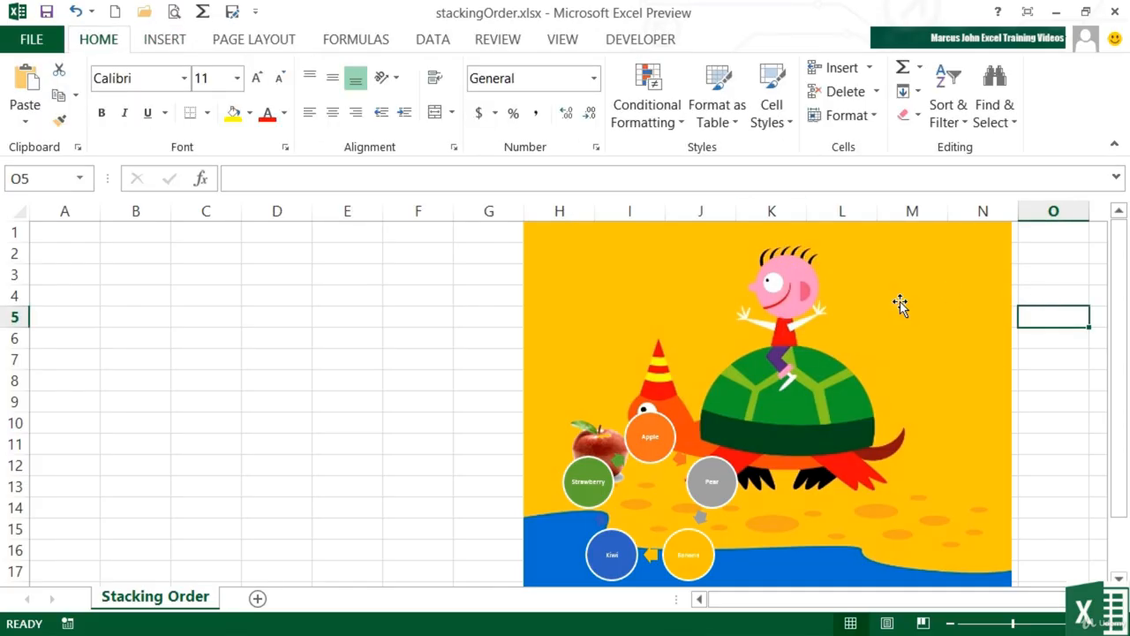
{"action": "left_click", "coordinate": [900, 305]}
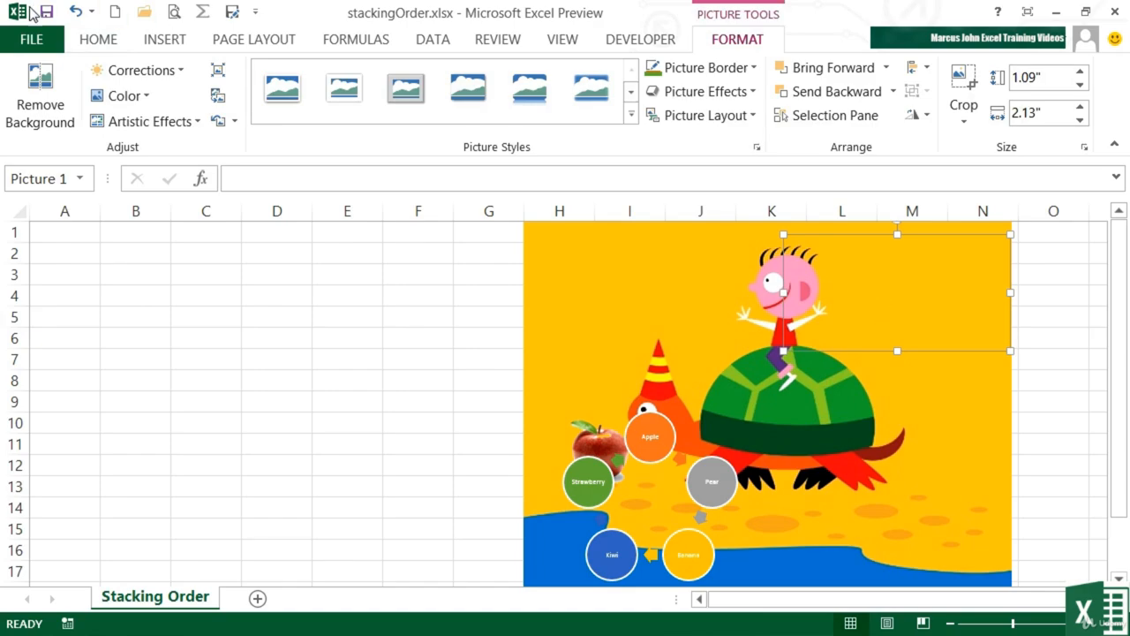
Step: Undo the background removal on the file-list picture and make its white background transparent using Set Transparent Color
{"action": "left_click", "coordinate": [76, 12]}
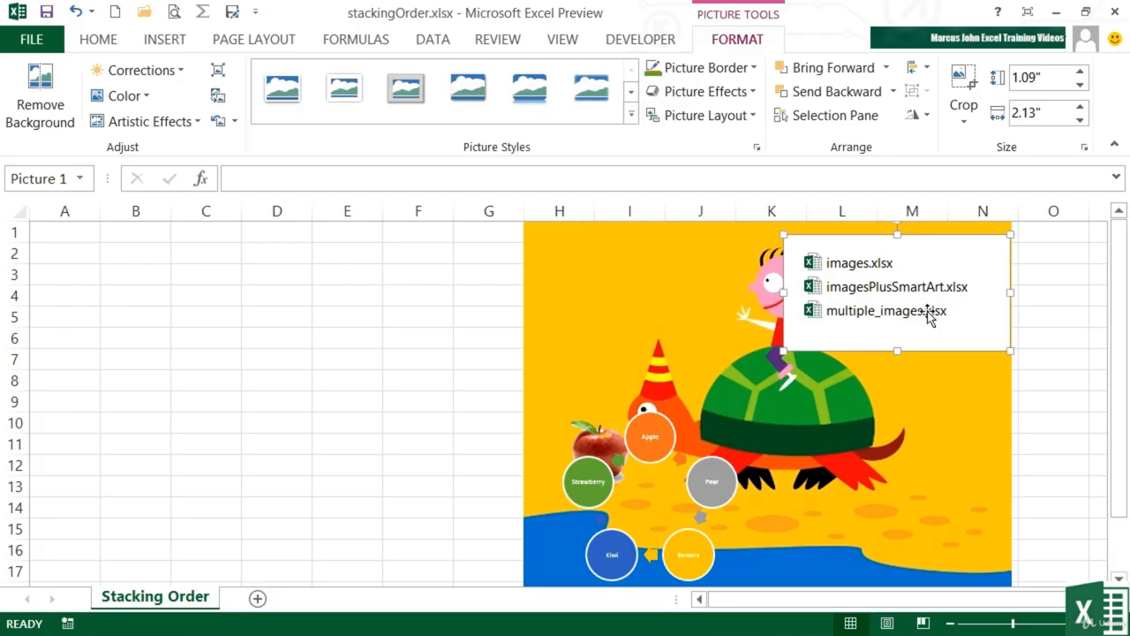
{"action": "left_click", "coordinate": [146, 99]}
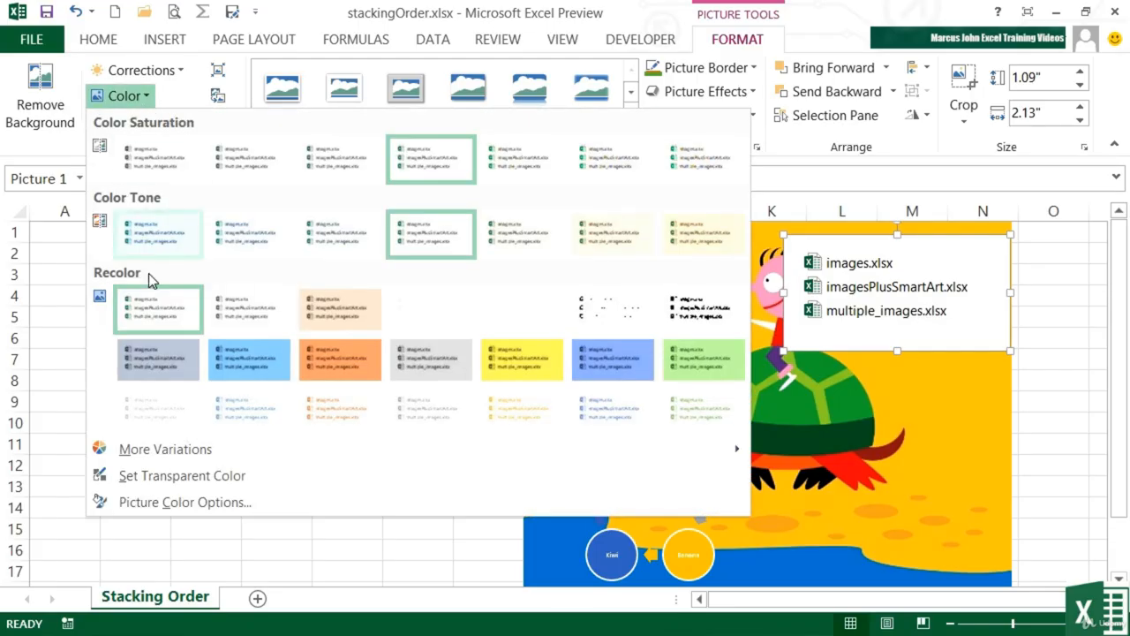
{"action": "left_click", "coordinate": [235, 479]}
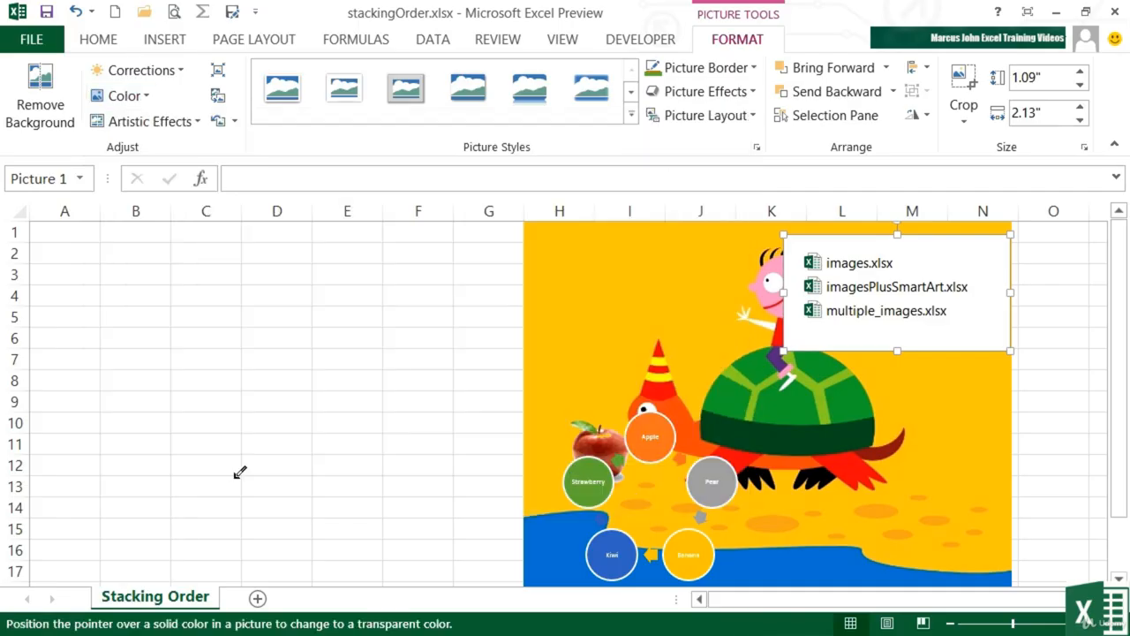
{"action": "left_click", "coordinate": [978, 321]}
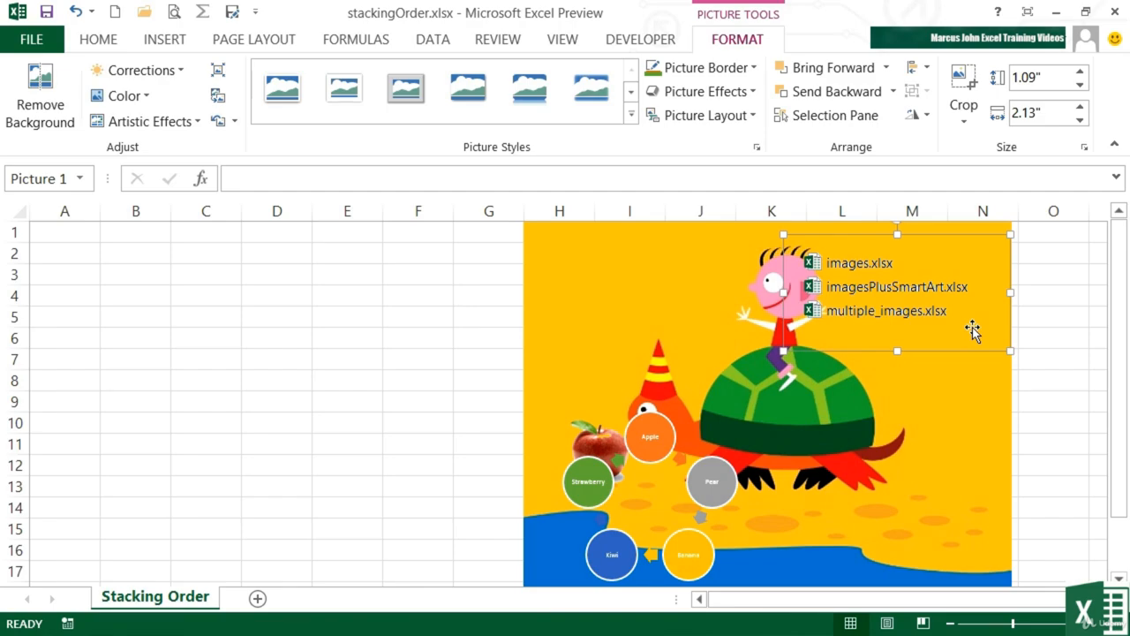
{"action": "left_click", "coordinate": [1047, 342]}
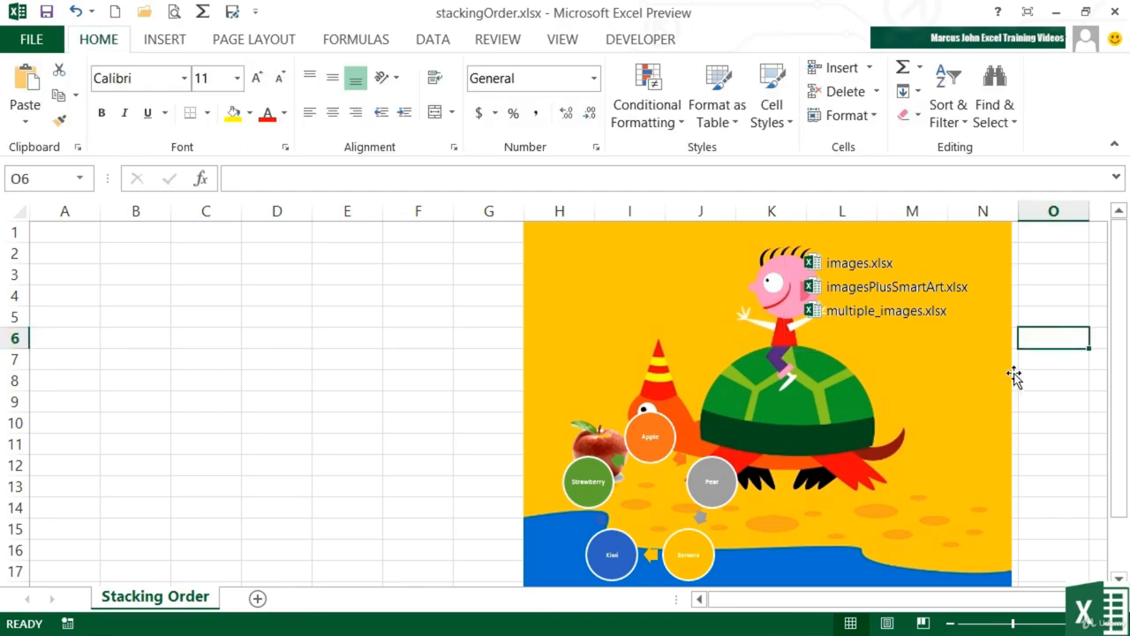
Step: Move the file-list picture to the turtle picture's upper-left area, beside the rider's head, and select the turtle picture
{"action": "left_click", "coordinate": [927, 318]}
{"action": "left_click_drag", "start_coordinate": [929, 316], "coordinate": [704, 300]}
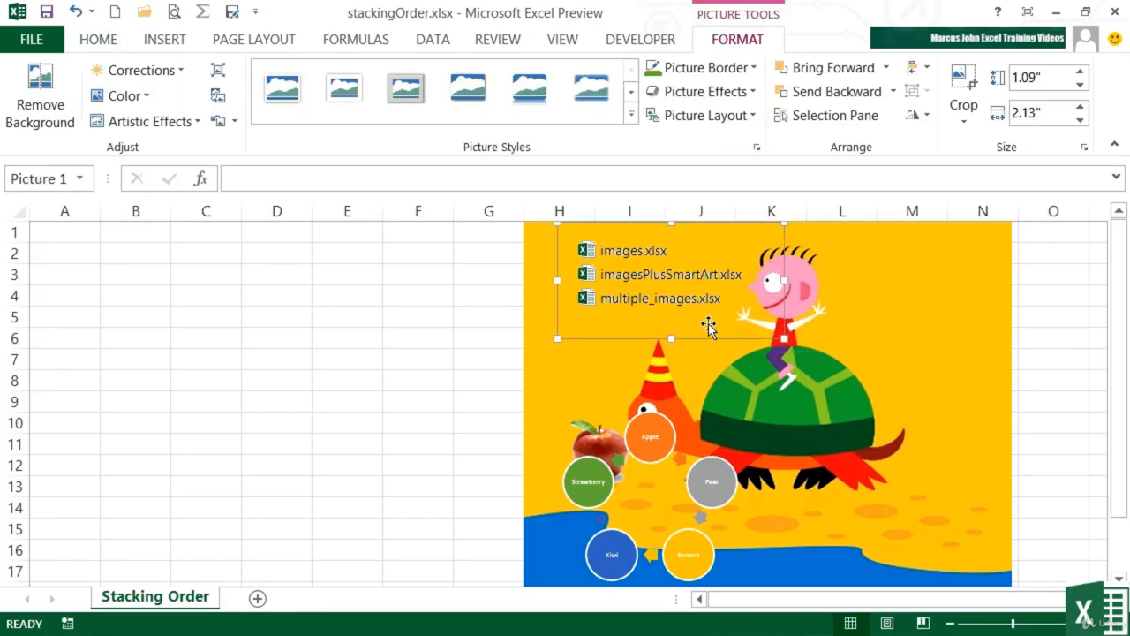
{"action": "left_click", "coordinate": [988, 351]}
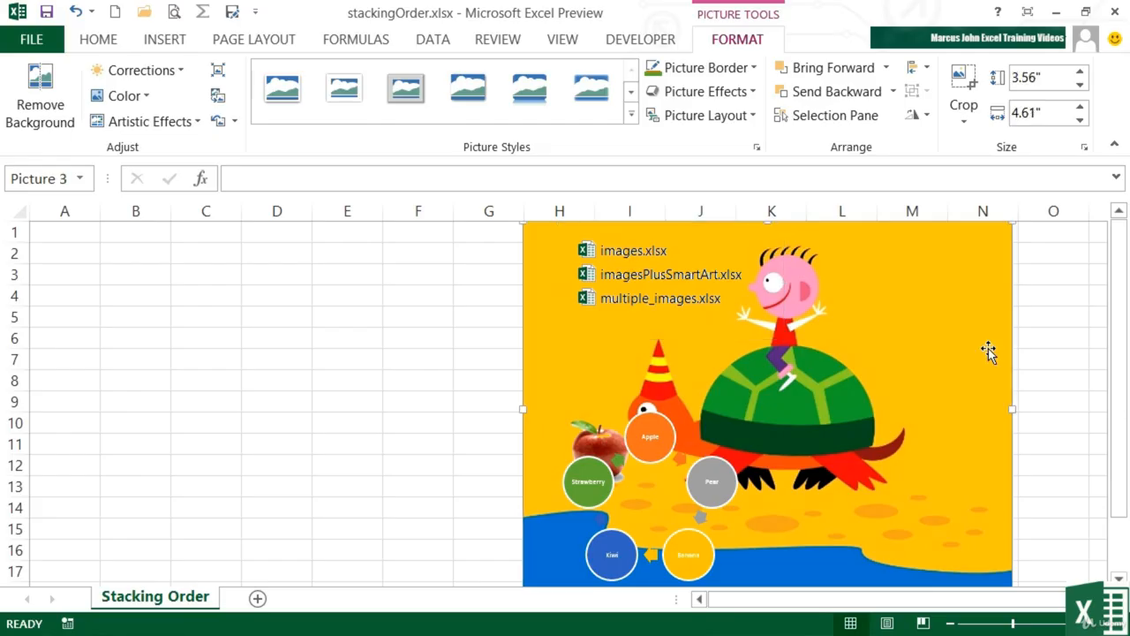